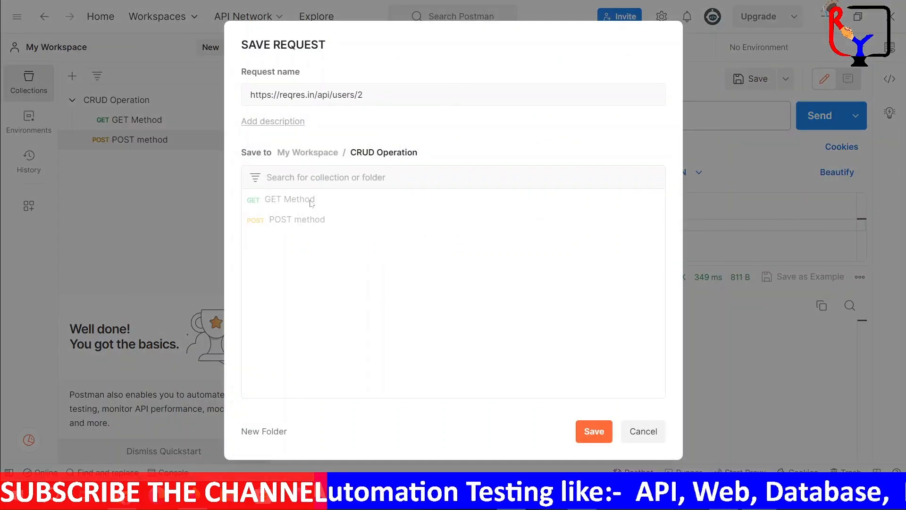
# Name the request PUT and save it to the CRUD Operation collection
pyautogui.click(367, 92)
pyautogui.hotkey('ctrl', 'a')
pyautogui.write('P')
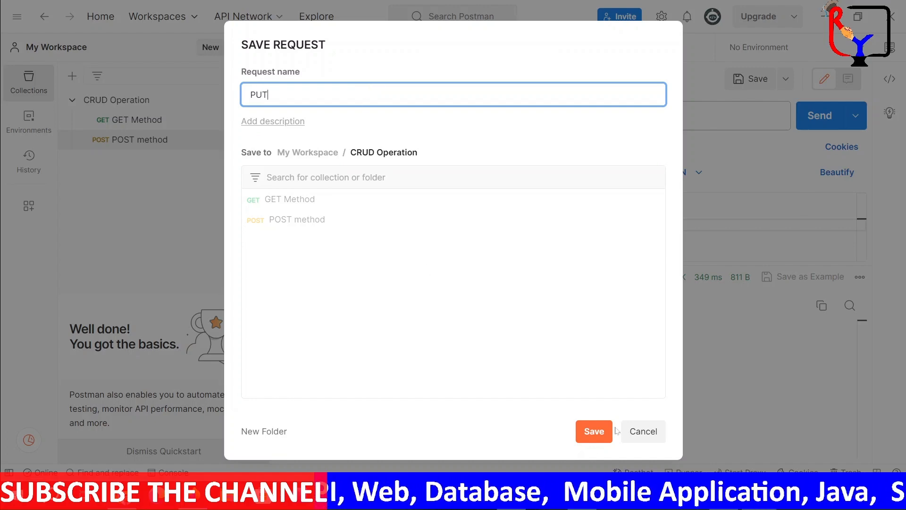
pyautogui.click(595, 431)
pyautogui.hotkey('ctrl', 'Return')
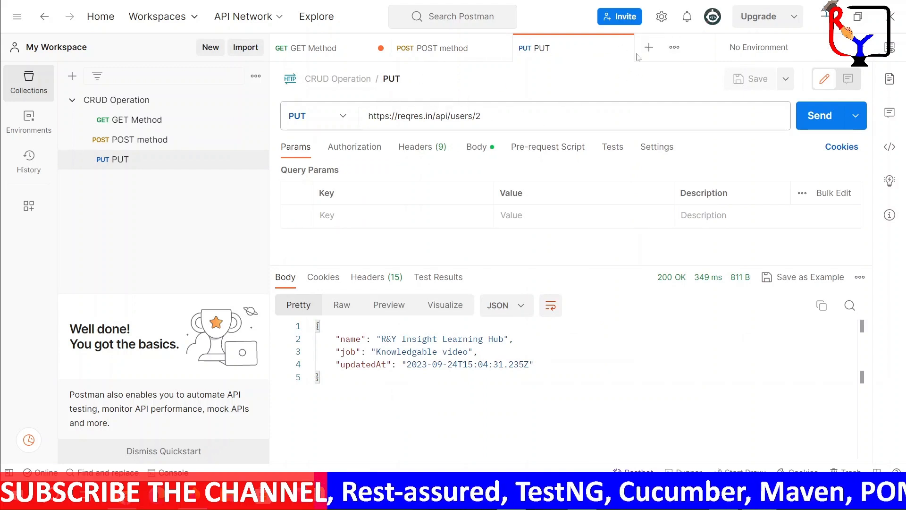
pyautogui.click(536, 111)
pyautogui.hotkey('ctrl', 'a')
pyautogui.hotkey('ctrl', 'c')
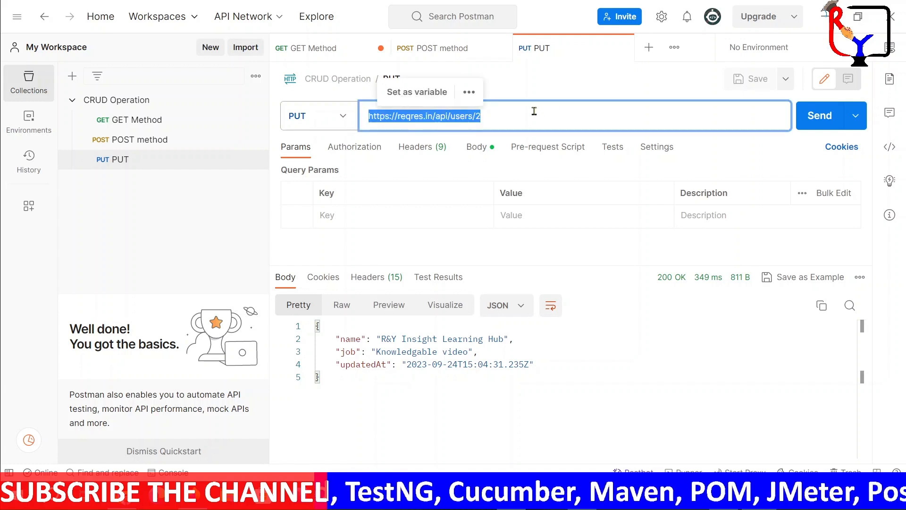
pyautogui.click(648, 47)
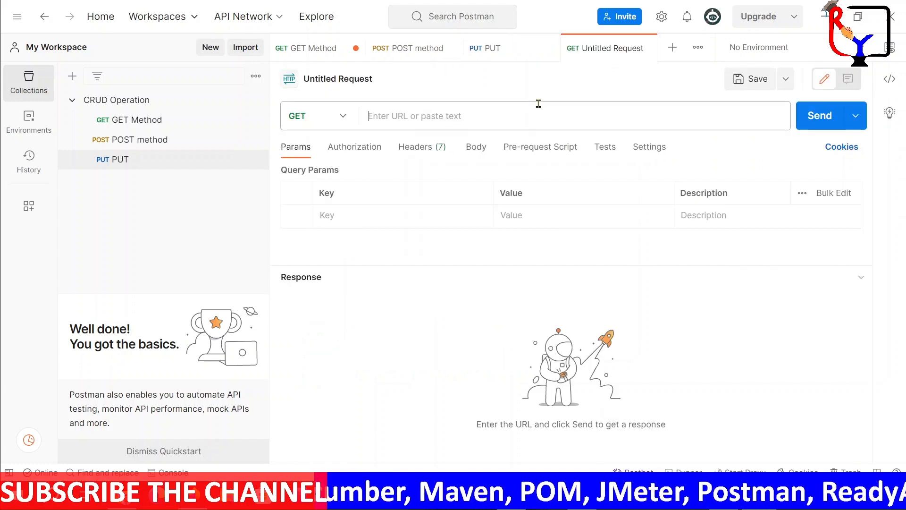
pyautogui.hotkey('ctrl', 'v')
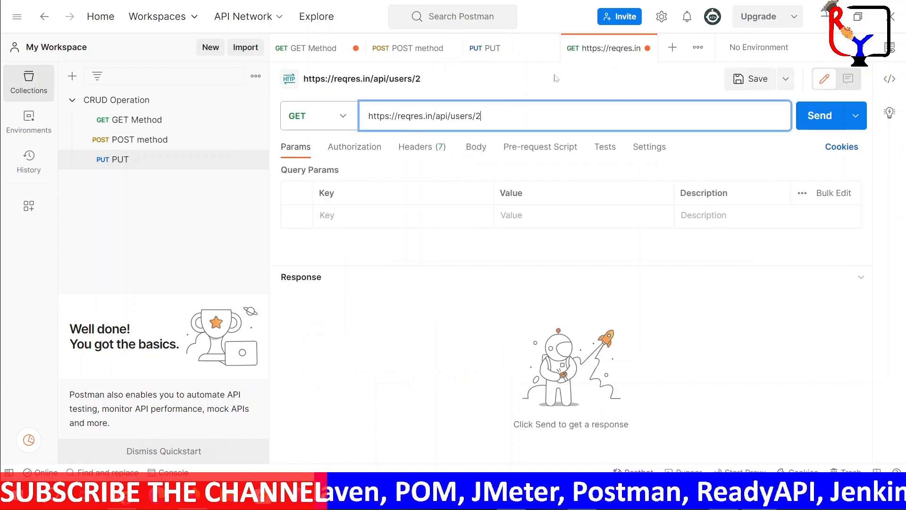
# Copy the whole JSON response body of the PUT request and return to the new unsaved request
pyautogui.click(513, 51)
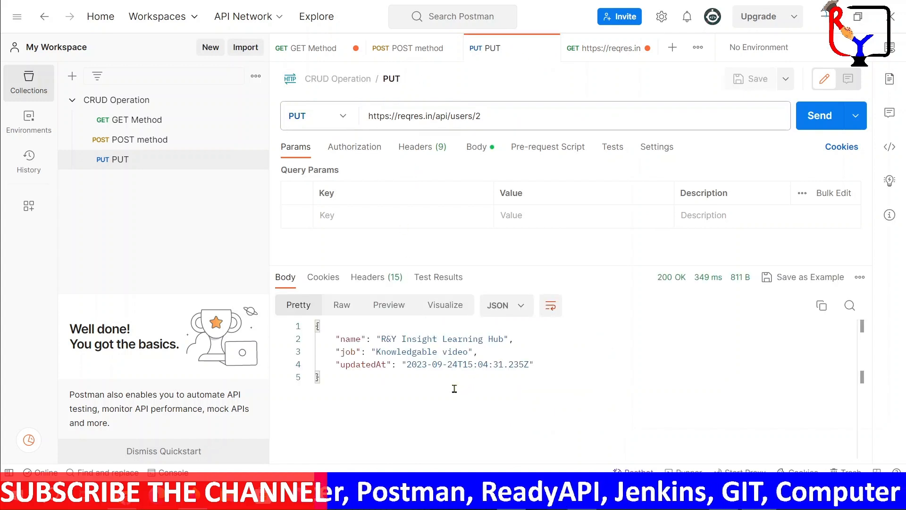
pyautogui.hotkey('ctrl', 'a')
pyautogui.hotkey('ctrl', 'c')
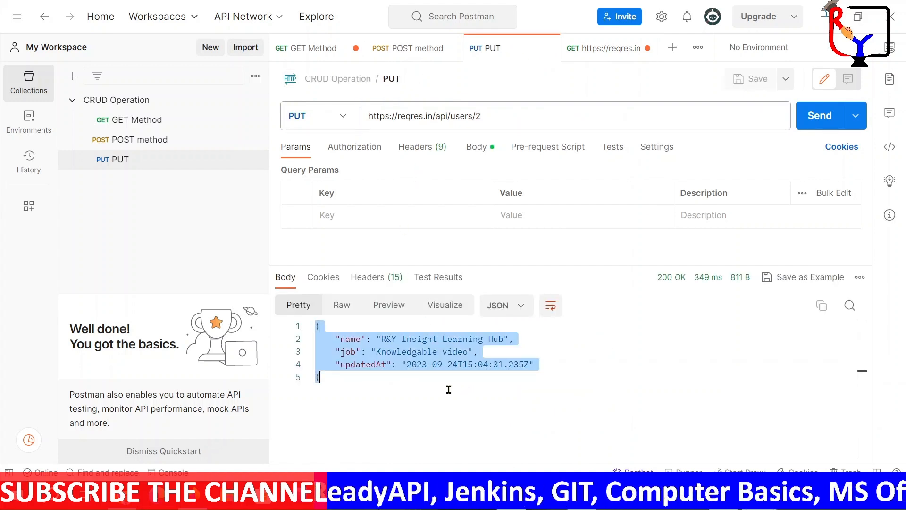
pyautogui.click(598, 55)
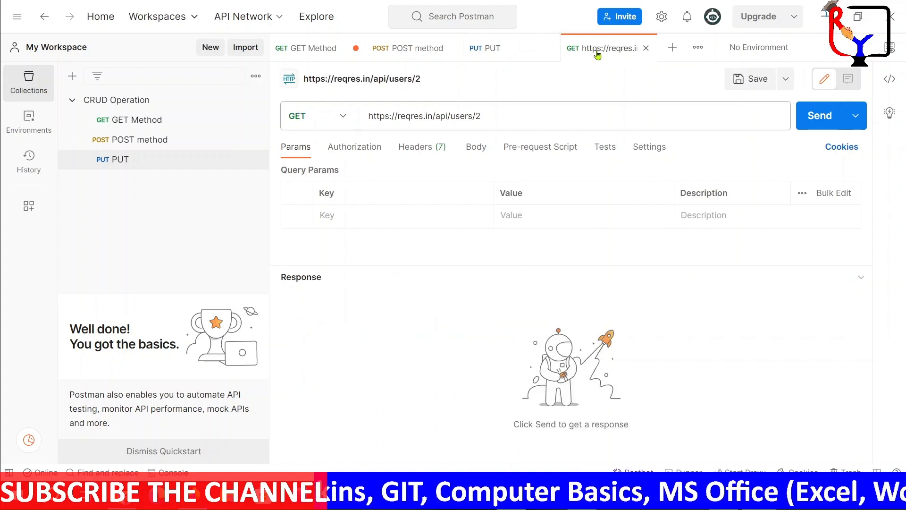
# Set the new request's HTTP method to PATCH
pyautogui.click(345, 119)
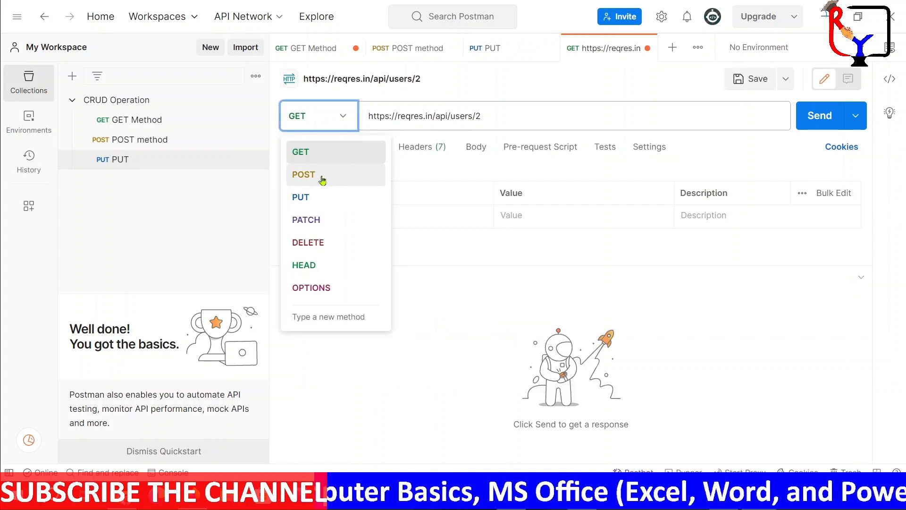
pyautogui.click(321, 175)
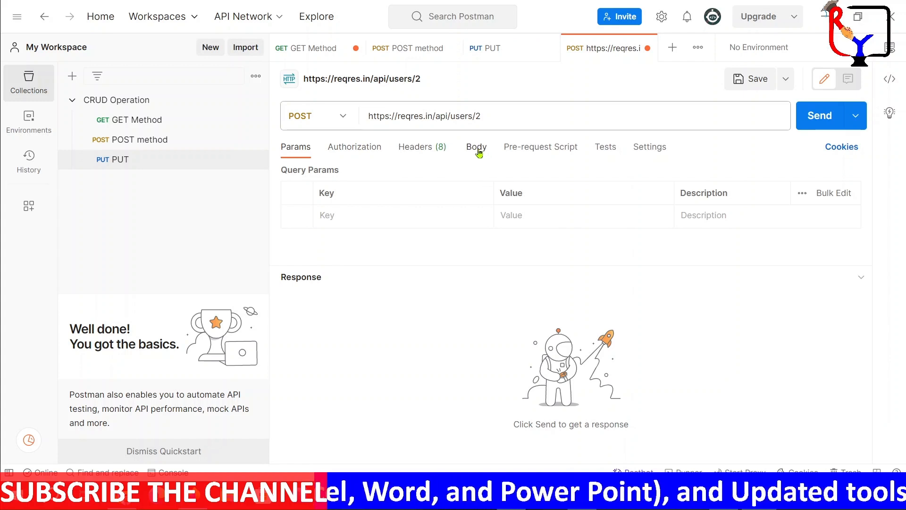
pyautogui.click(343, 117)
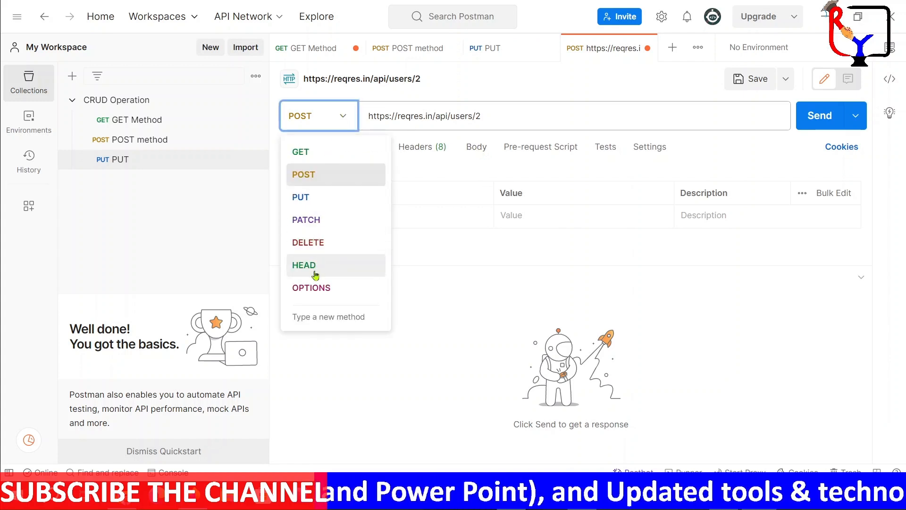
pyautogui.click(310, 221)
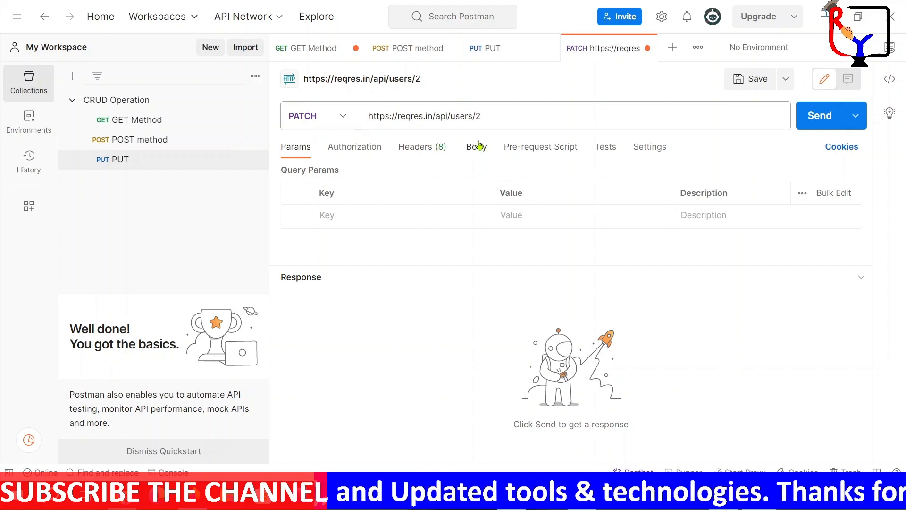
# Set the PATCH request's body to raw JSON and paste the copied PUT response into it
pyautogui.click(477, 147)
pyautogui.click(521, 172)
pyautogui.click(695, 173)
pyautogui.click(684, 244)
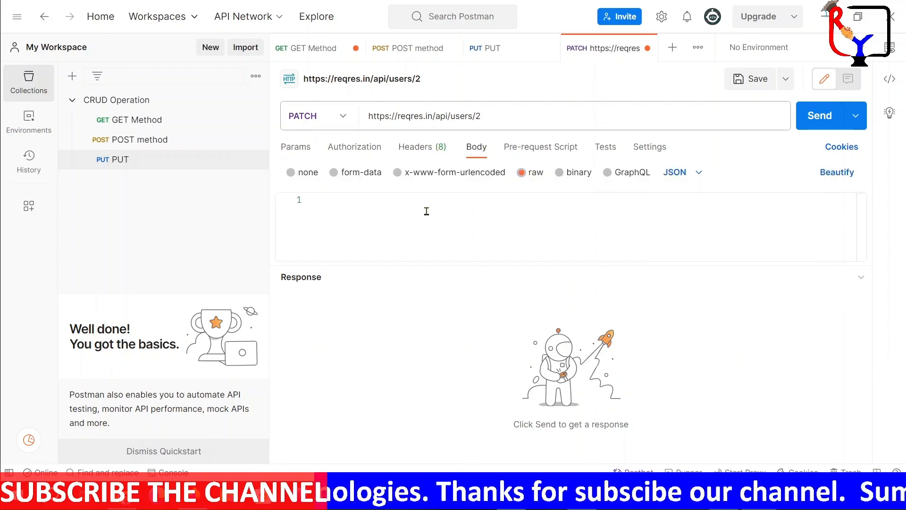
pyautogui.click(426, 211)
pyautogui.hotkey('ctrl', 'v')
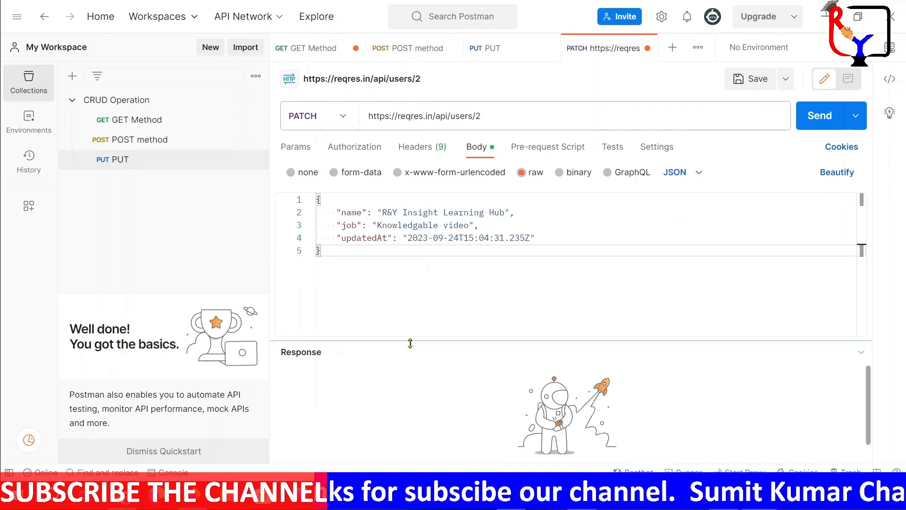
# Remove the "name" and "updatedAt" fields from the PATCH body, keeping the closing brace on its own line
pyautogui.moveTo(334, 214); pyautogui.dragTo(510, 213)
pyautogui.press('BackSpace')
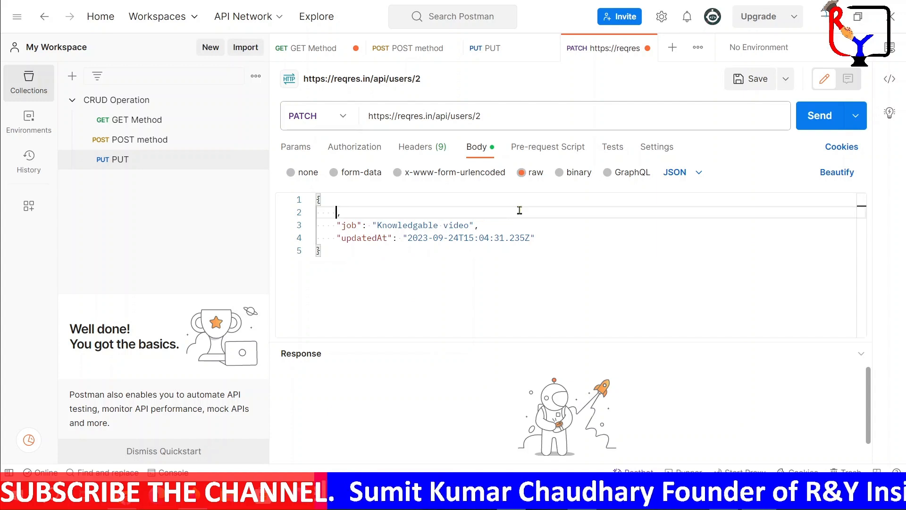
pyautogui.moveTo(336, 237); pyautogui.dragTo(535, 237)
pyautogui.press('BackSpace')
pyautogui.press('Delete')
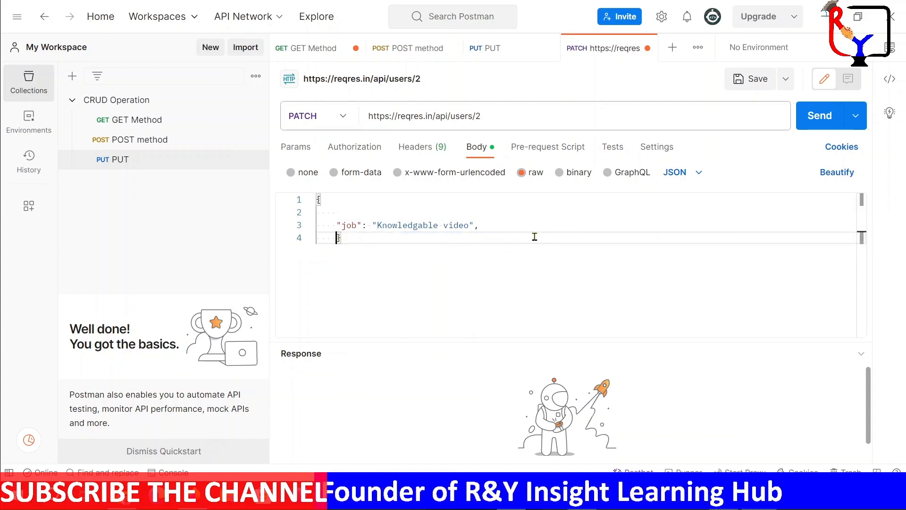
pyautogui.press('BackSpace')
pyautogui.press('BackSpace')
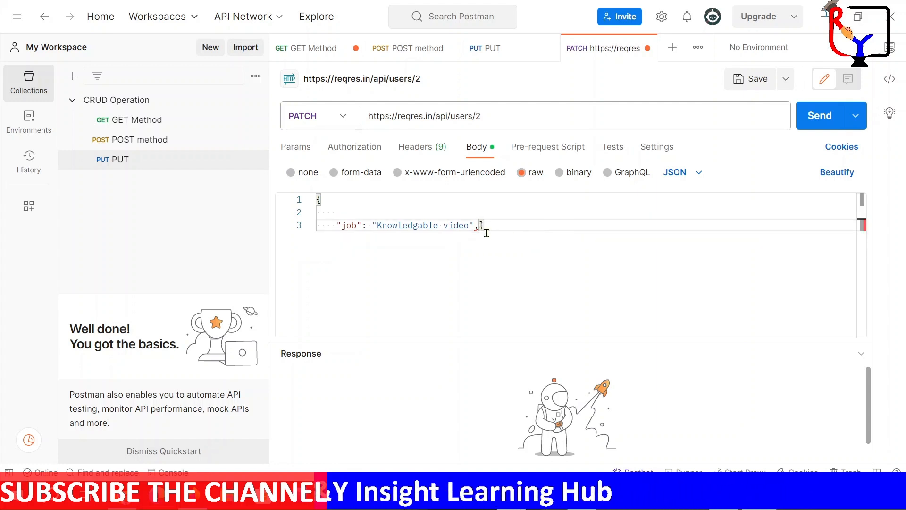
pyautogui.press('Return')
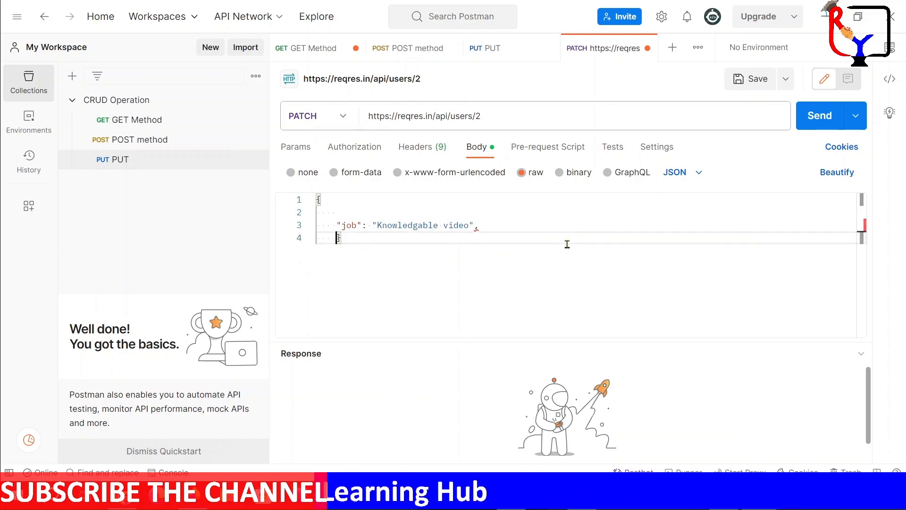
# Change the "job" value to "Education" with no trailing comma, and send the PATCH request
pyautogui.click(471, 223)
pyautogui.press('BackSpace')
pyautogui.press('BackSpace')
pyautogui.press('BackSpace')
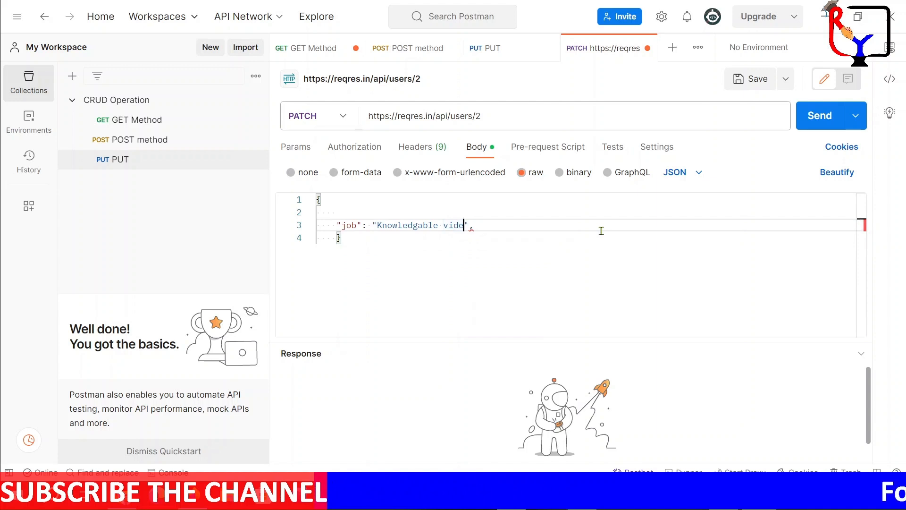
pyautogui.press('BackSpace')
pyautogui.press('BackSpace')
pyautogui.press('BackSpace')
pyautogui.press('BackSpace')
pyautogui.press('BackSpace')
pyautogui.press('BackSpace')
pyautogui.press('BackSpace')
pyautogui.press('BackSpace')
pyautogui.press('BackSpace')
pyautogui.press('BackSpace')
pyautogui.press('BackSpace')
pyautogui.press('BackSpace')
pyautogui.press('BackSpace')
pyautogui.press('BackSpace')
pyautogui.press('BackSpace')
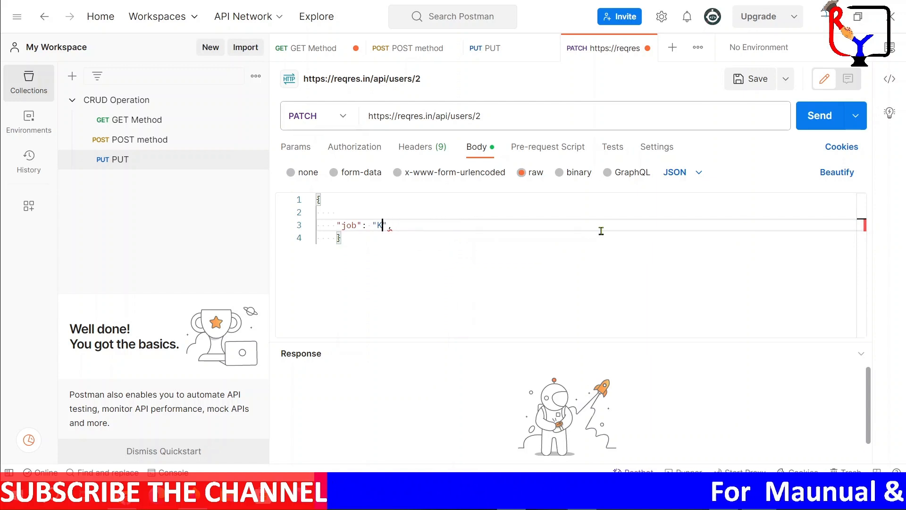
pyautogui.write('Education')
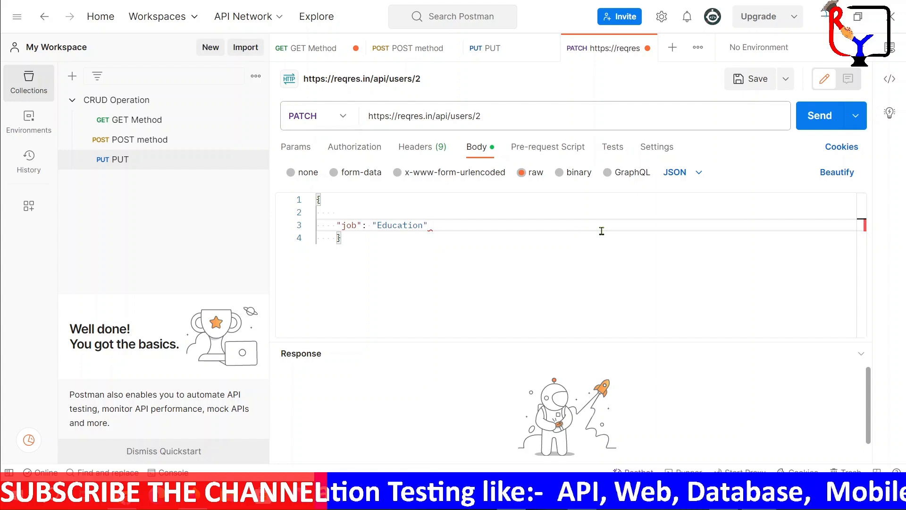
pyautogui.click(820, 115)
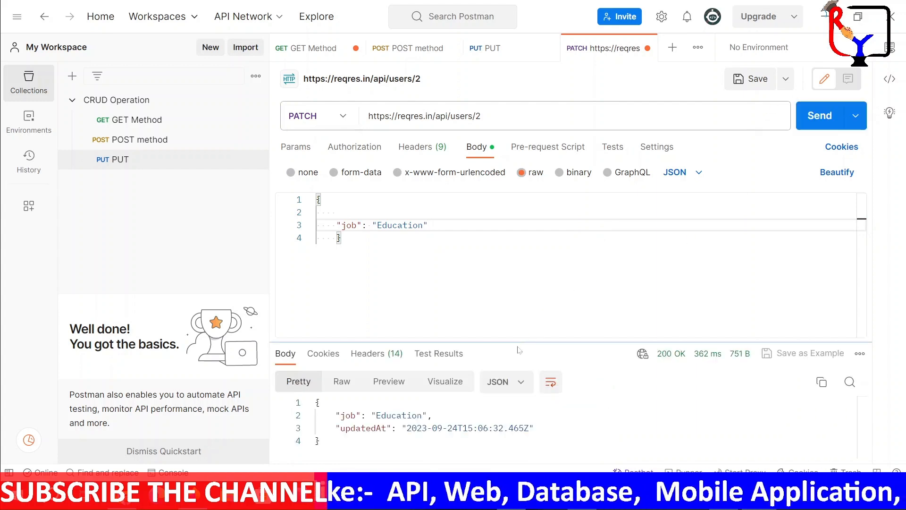
pyautogui.moveTo(521, 341); pyautogui.dragTo(519, 259)
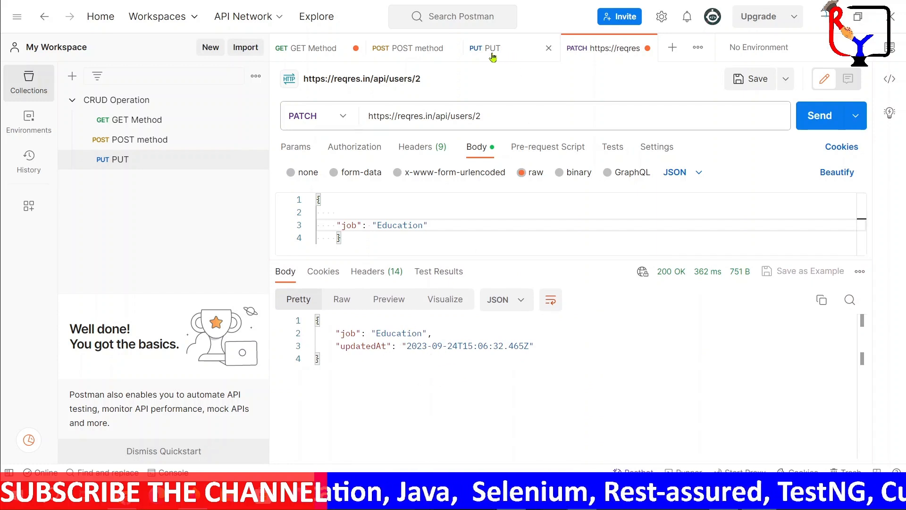
pyautogui.click(408, 50)
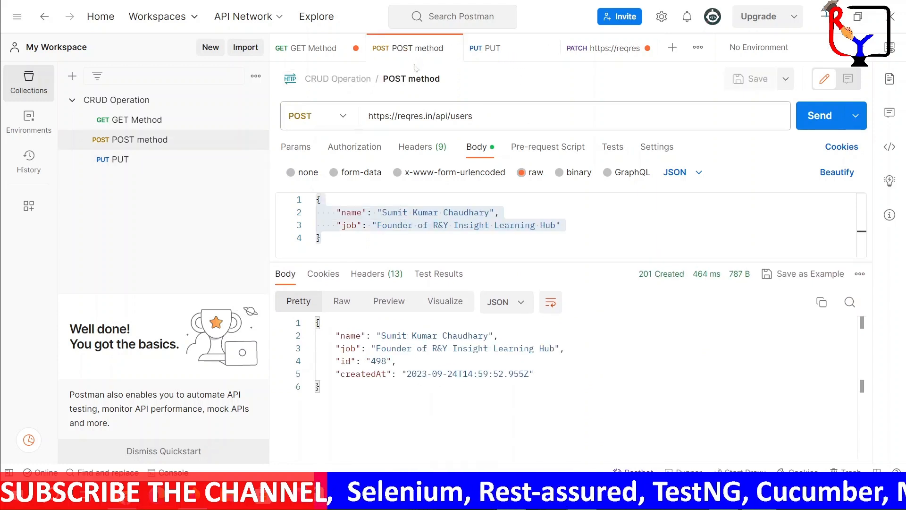
pyautogui.click(488, 113)
pyautogui.click(491, 110)
pyautogui.write('2')
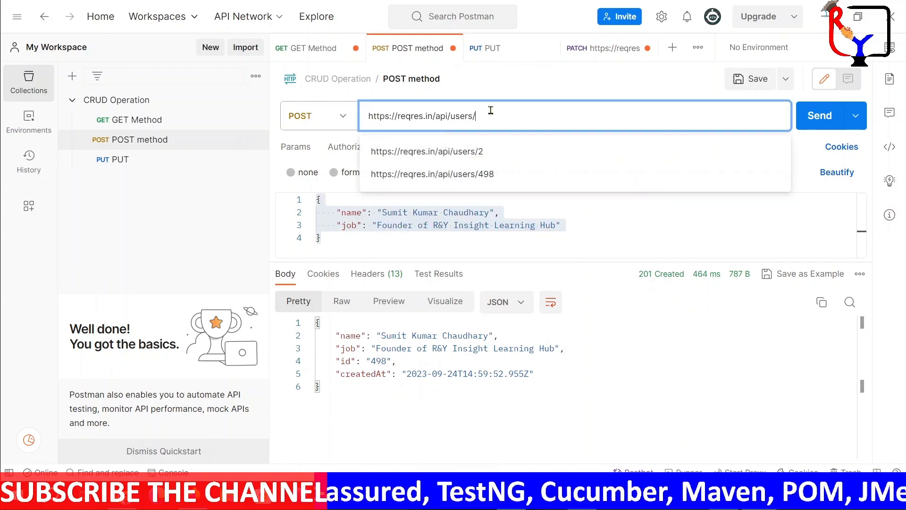
pyautogui.click(817, 121)
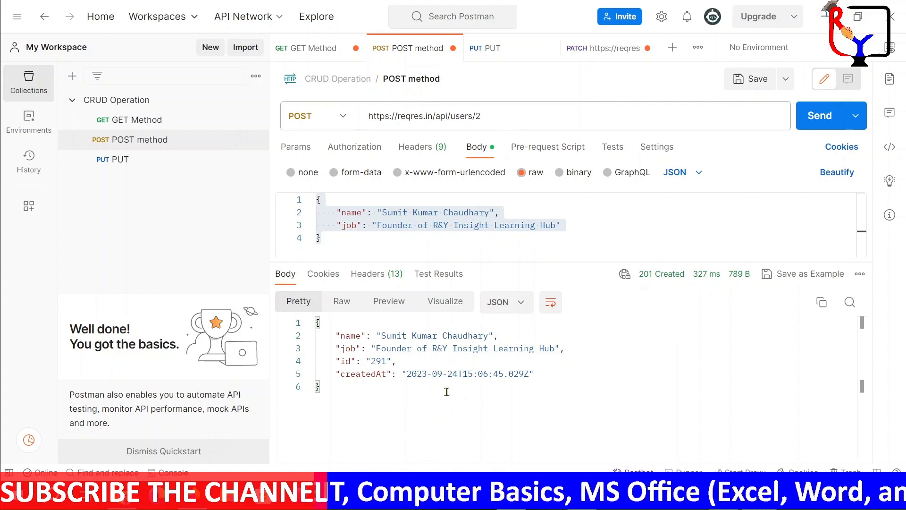
pyautogui.click(587, 52)
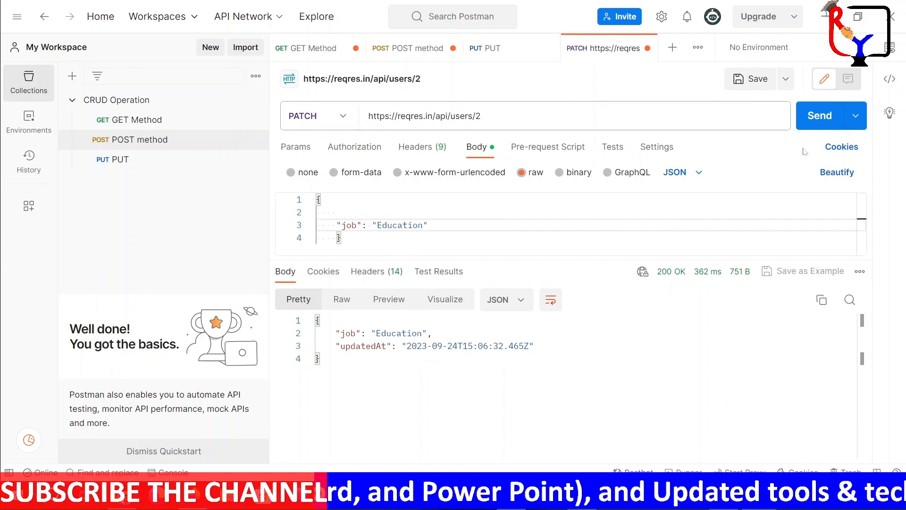
pyautogui.click(383, 52)
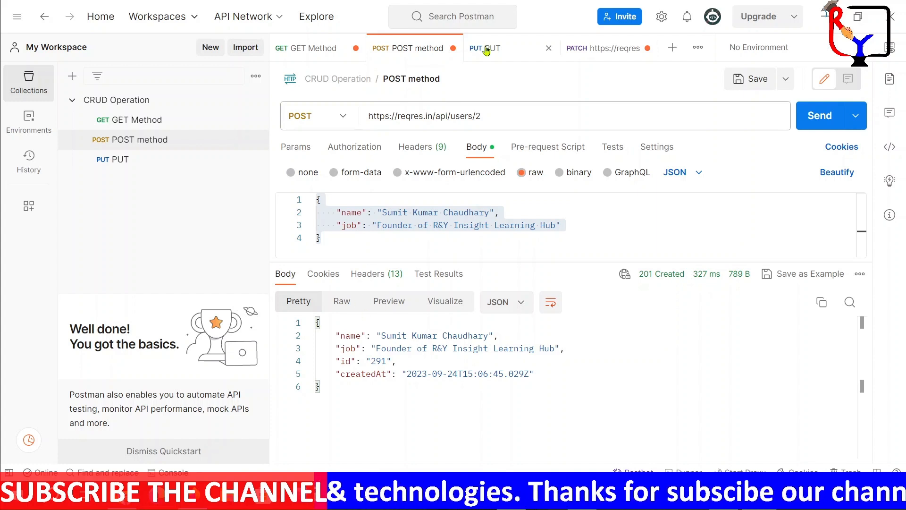
pyautogui.click(307, 50)
pyautogui.click(491, 114)
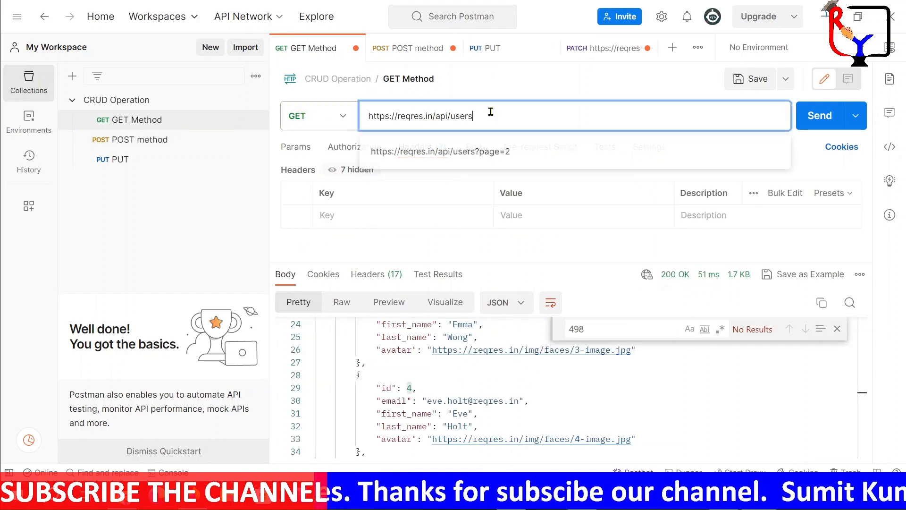
pyautogui.write('/2')
pyautogui.click(812, 121)
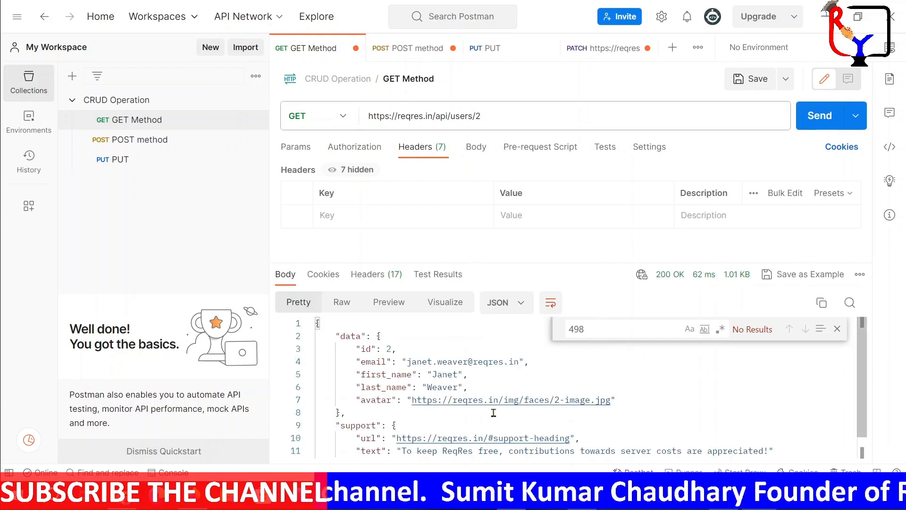
pyautogui.scroll(-1, 494, 412)
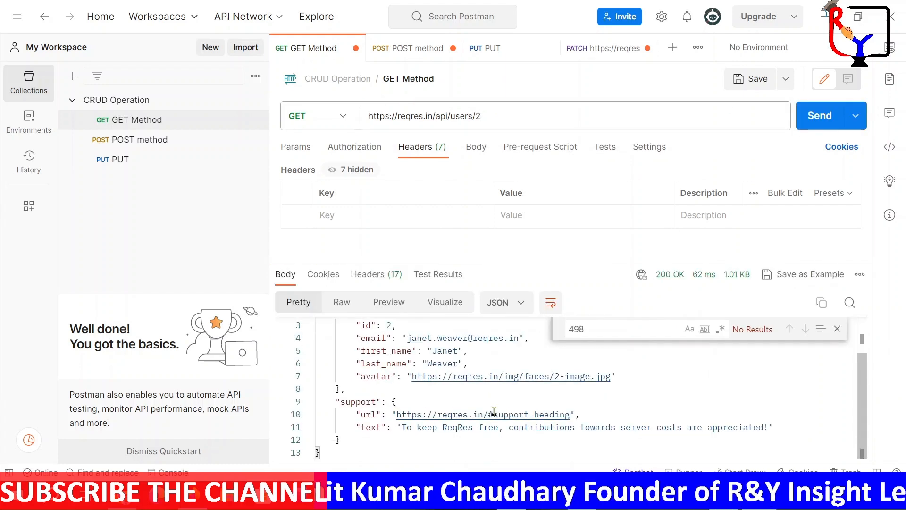
# Save the PATCH request under the name "Patch" in the CRUD Operation collection
pyautogui.click(591, 49)
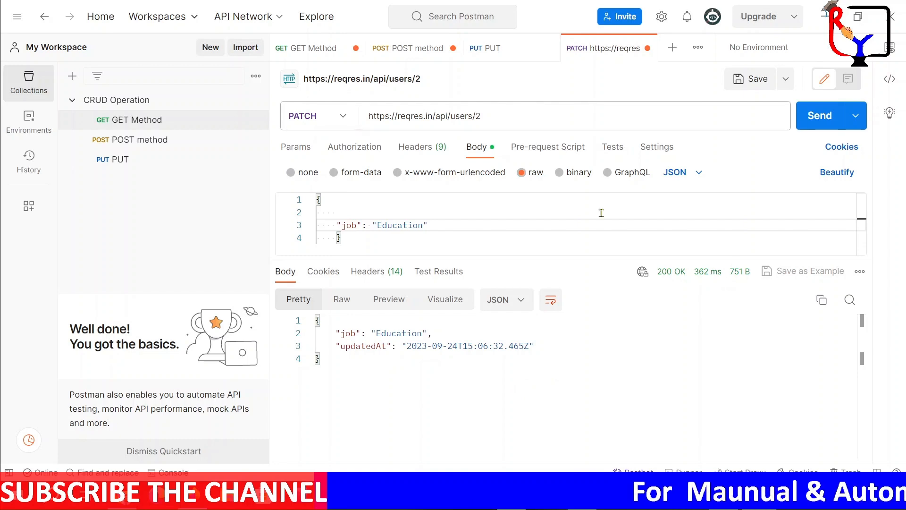
pyautogui.click(750, 80)
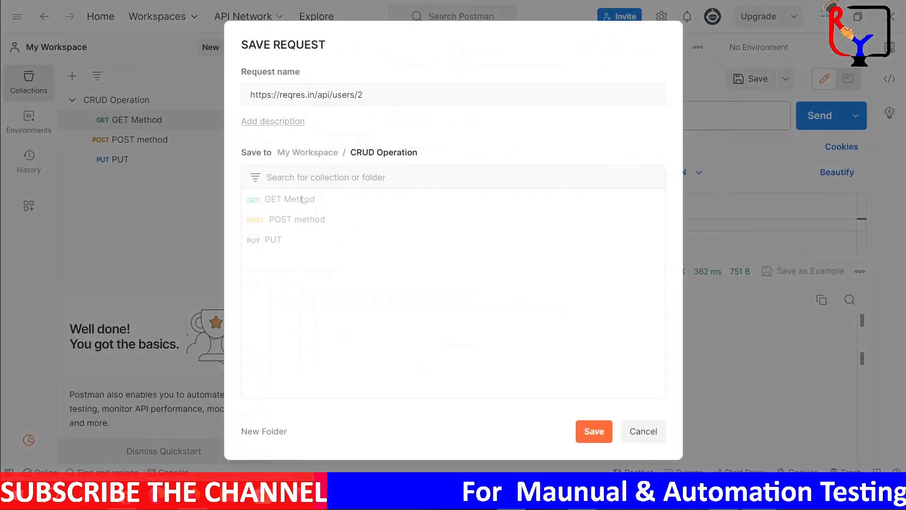
pyautogui.click(383, 93)
pyautogui.hotkey('ctrl', 'a')
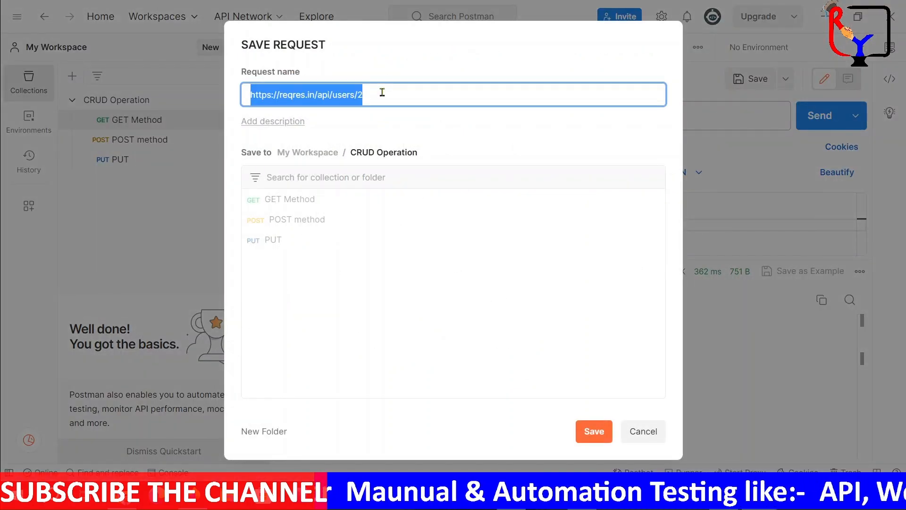
pyautogui.write('Patch')
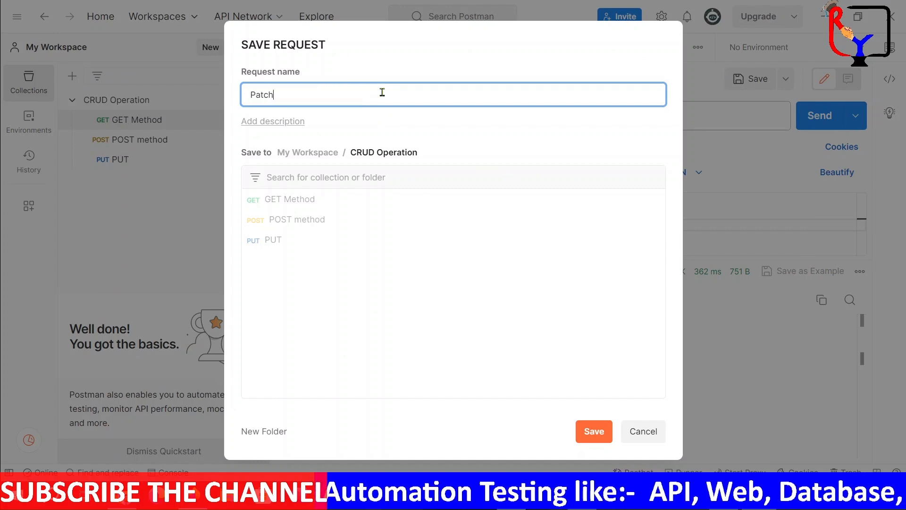
pyautogui.click(600, 430)
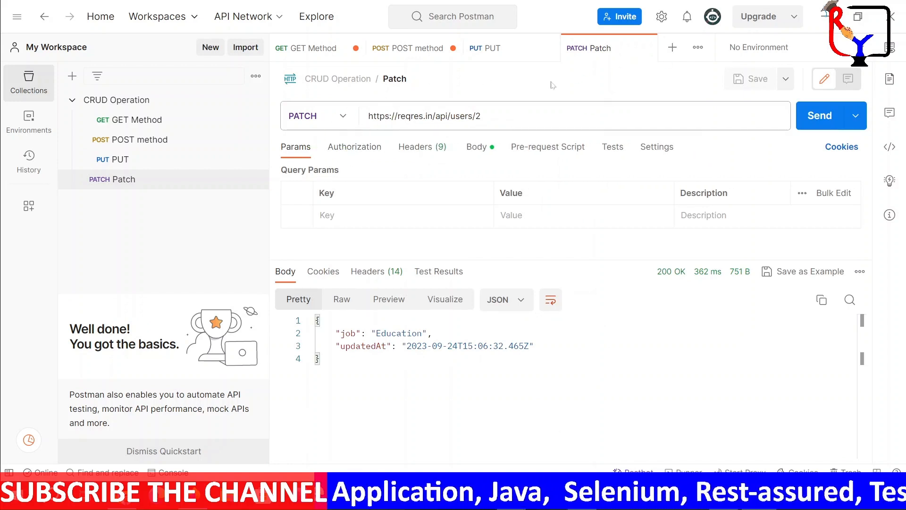
pyautogui.tripleClick(493, 115)
pyautogui.hotkey('ctrl', 'c')
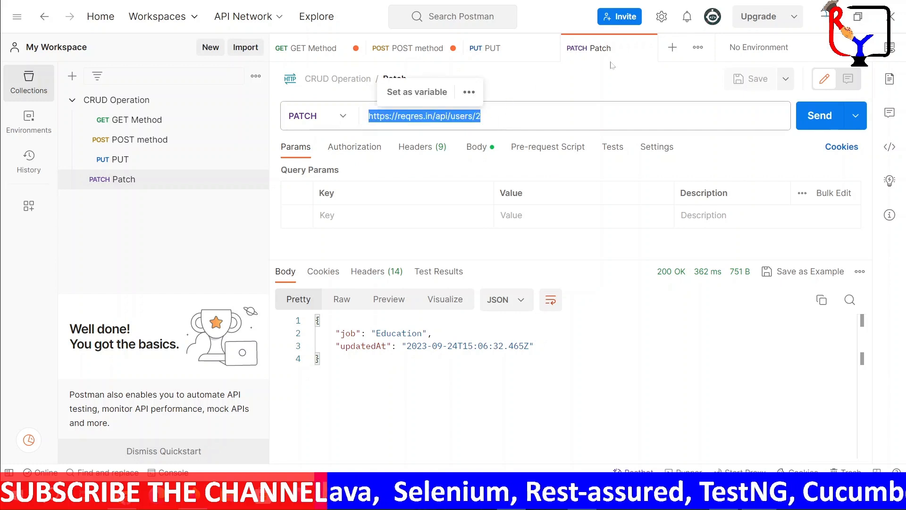
pyautogui.click(672, 47)
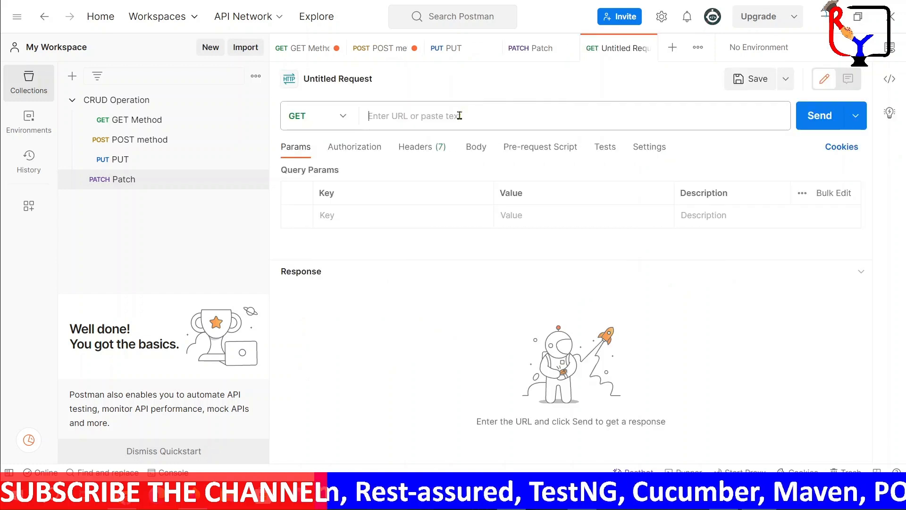
pyautogui.click(457, 115)
pyautogui.hotkey('ctrl', 'v')
pyautogui.click(343, 118)
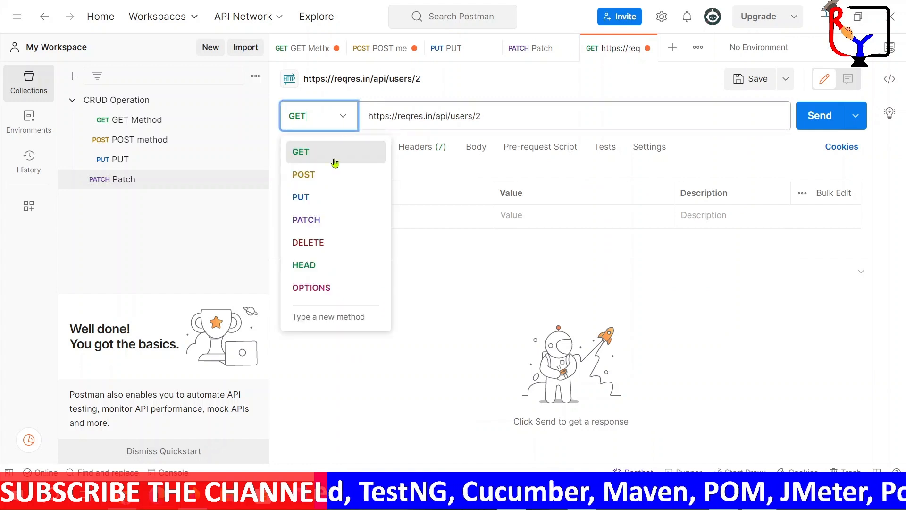
pyautogui.click(330, 242)
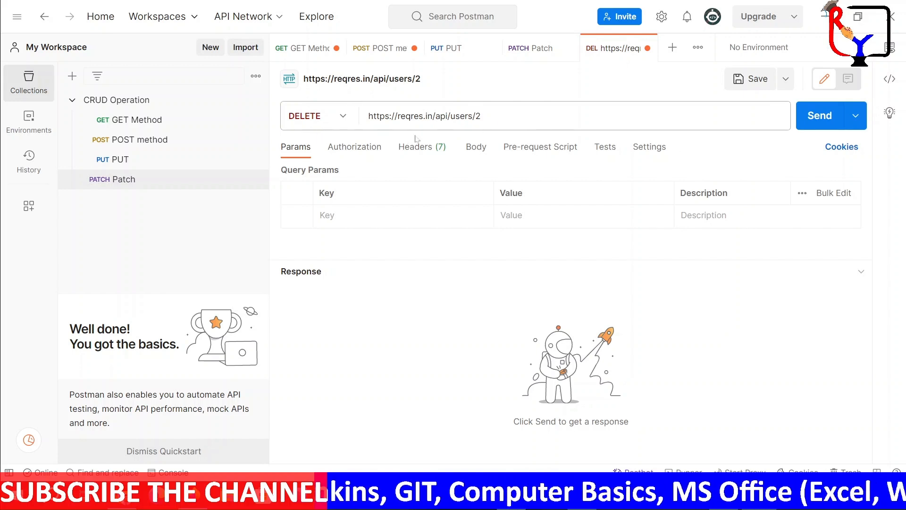
pyautogui.click(828, 118)
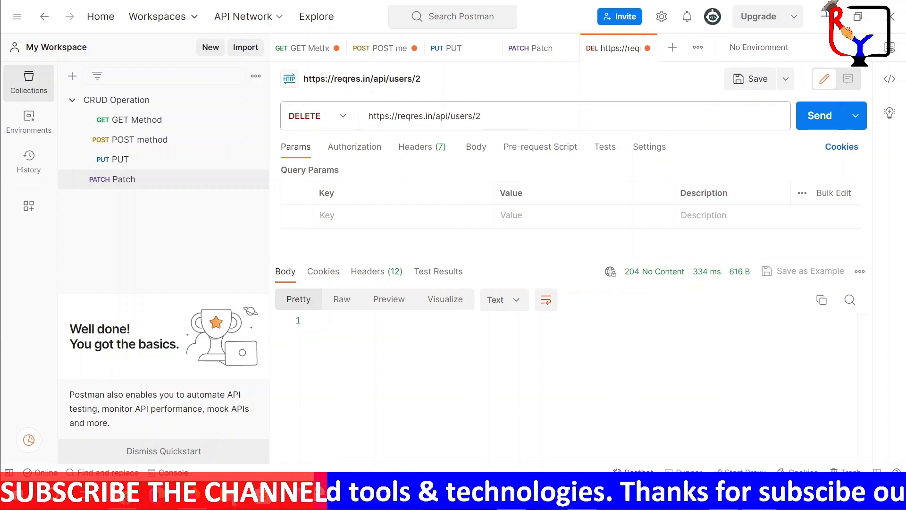
# Switch to the reqres.in page in Firefox, check the documented response for the DELETE sample, and return to Postman
pyautogui.hotkey('alt', 'Tab')
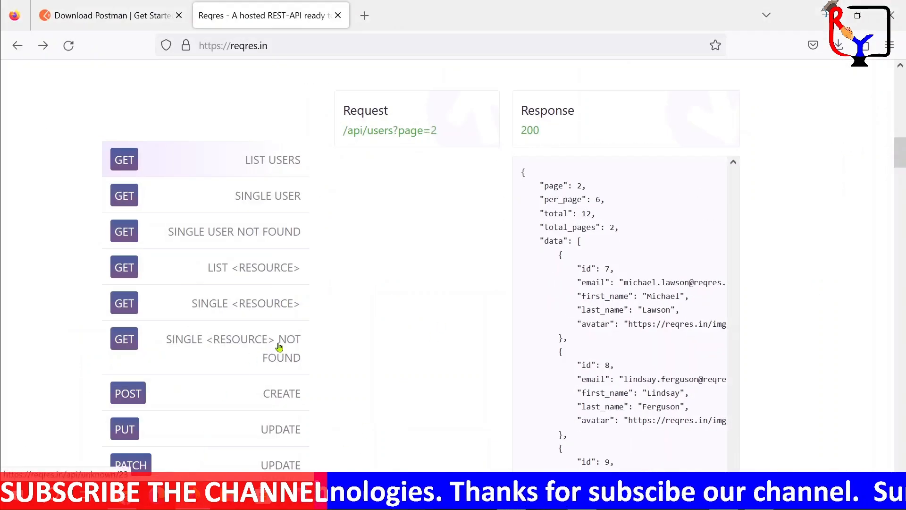
pyautogui.scroll(-3, 280, 354)
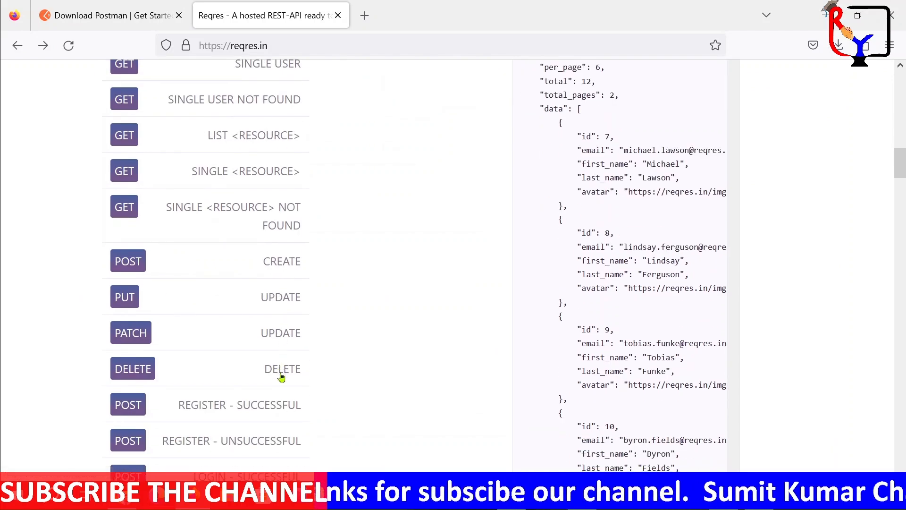
pyautogui.click(280, 376)
pyautogui.scroll(5, 528, 274)
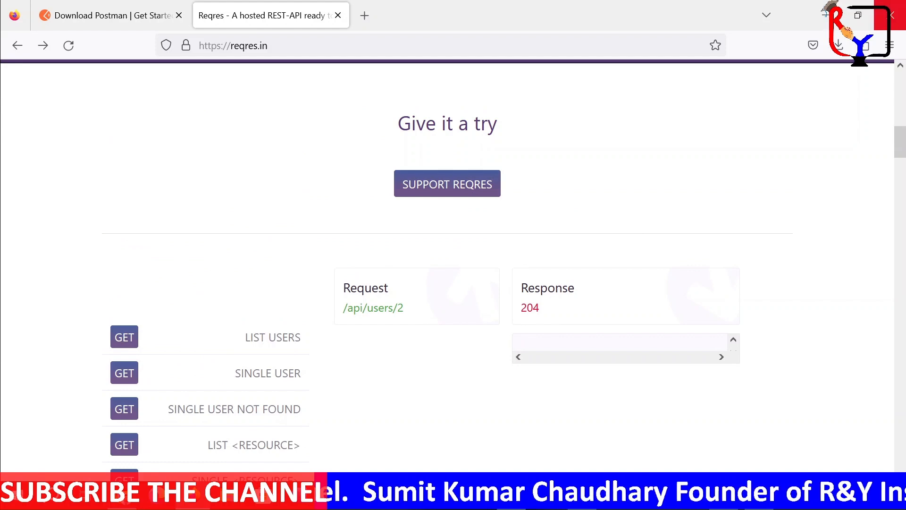
pyautogui.click(819, 22)
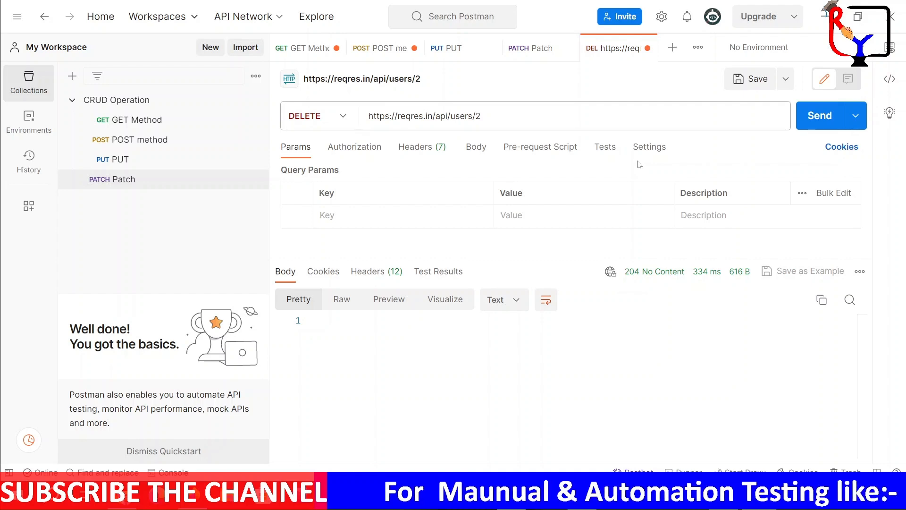
# Save the DELETE request under the name "DELETE" in the CRUD Operation collection
pyautogui.click(750, 79)
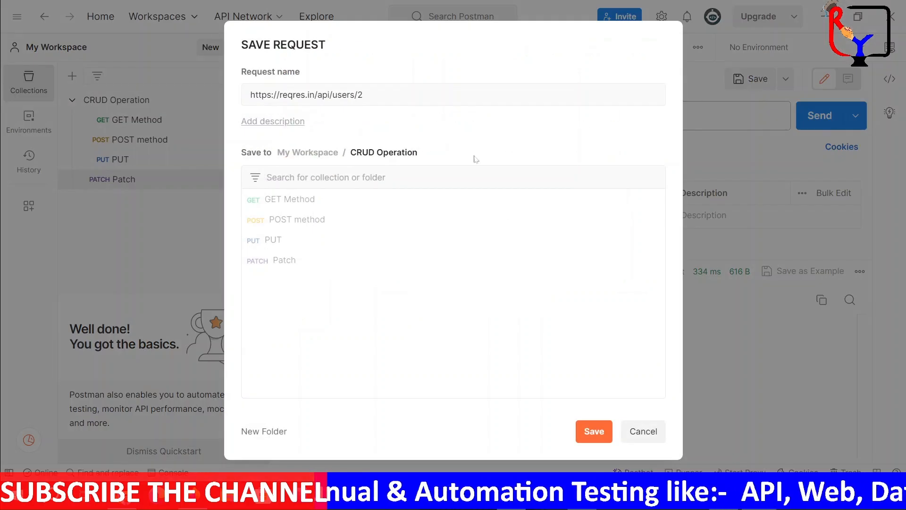
pyautogui.click(382, 93)
pyautogui.hotkey('ctrl', 'a')
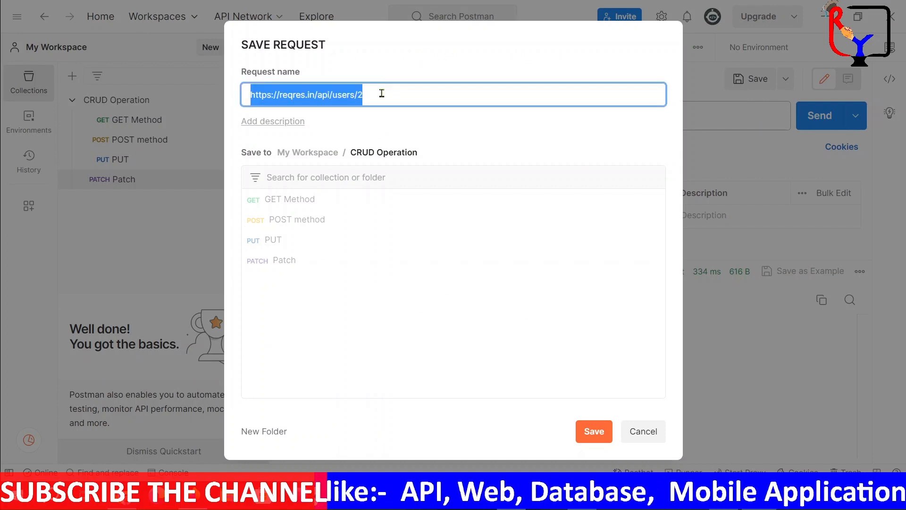
pyautogui.write('DELE')
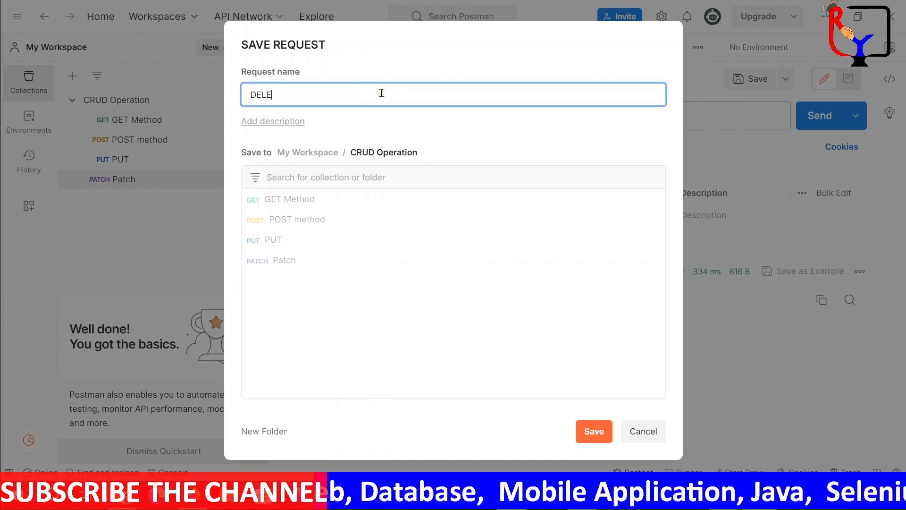
pyautogui.write('TE')
pyautogui.click(603, 424)
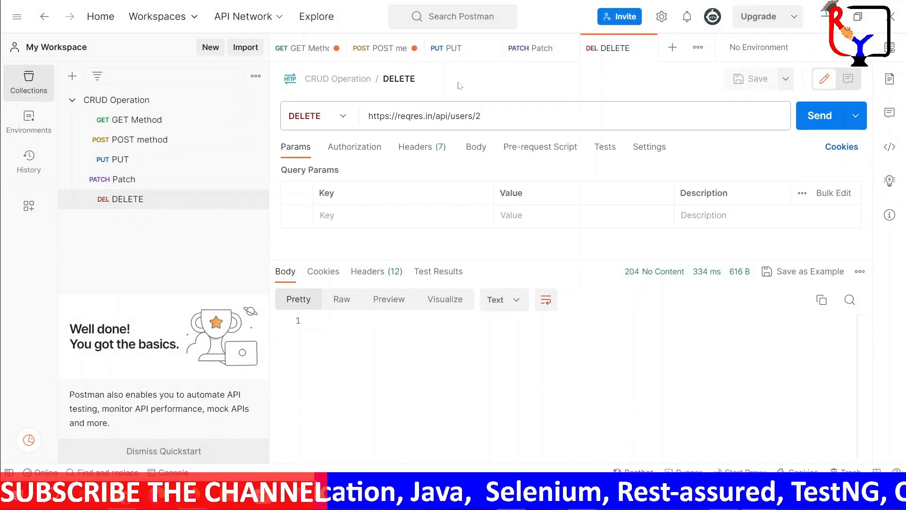